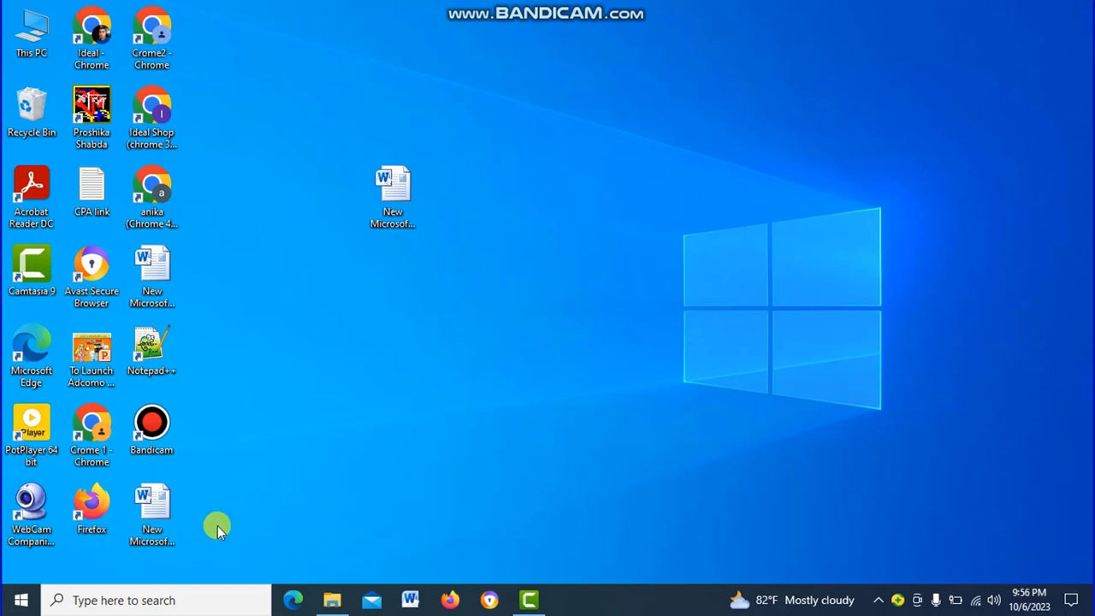
# Open the Start menu's app list and scroll down to the M section.
pyautogui.click(21, 601)
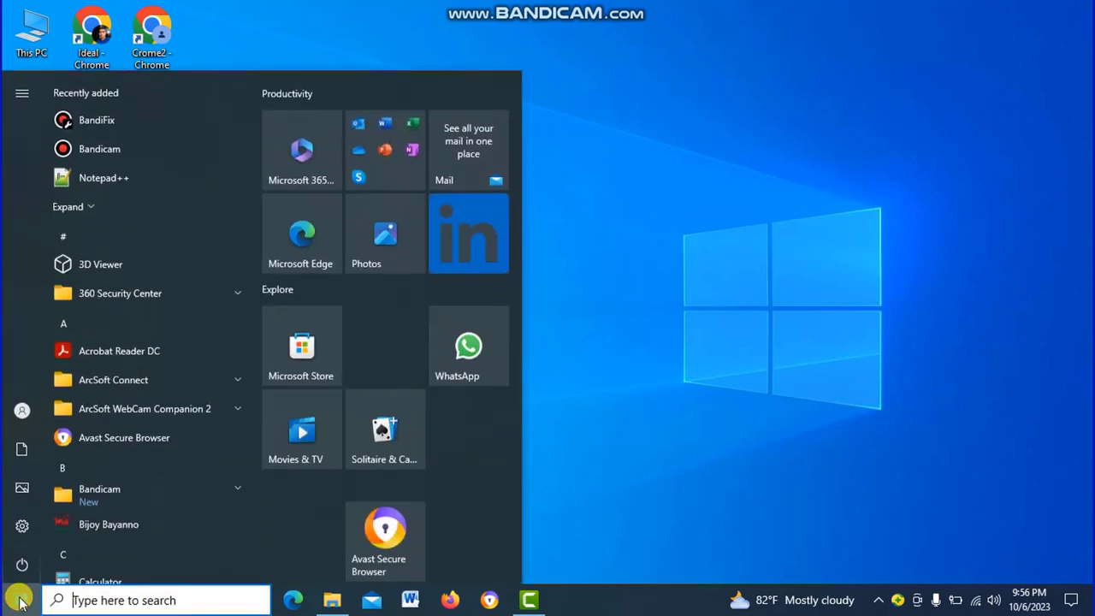
pyautogui.scroll(-1, 162, 243)
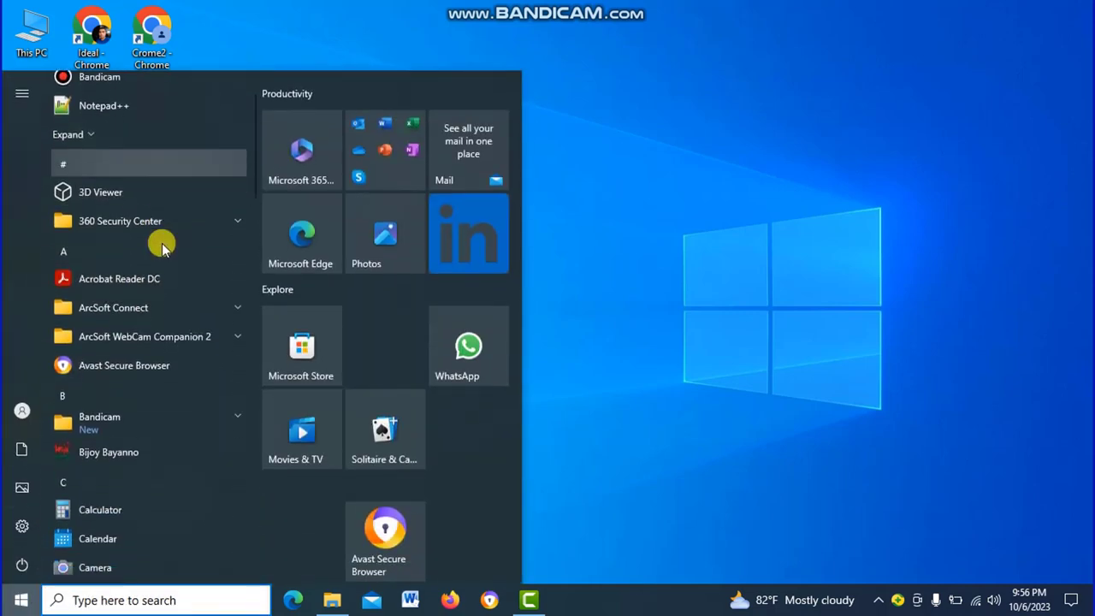
pyautogui.scroll(-1, 163, 244)
pyautogui.scroll(-2, 164, 246)
pyautogui.scroll(-2, 169, 251)
pyautogui.scroll(-3, 171, 255)
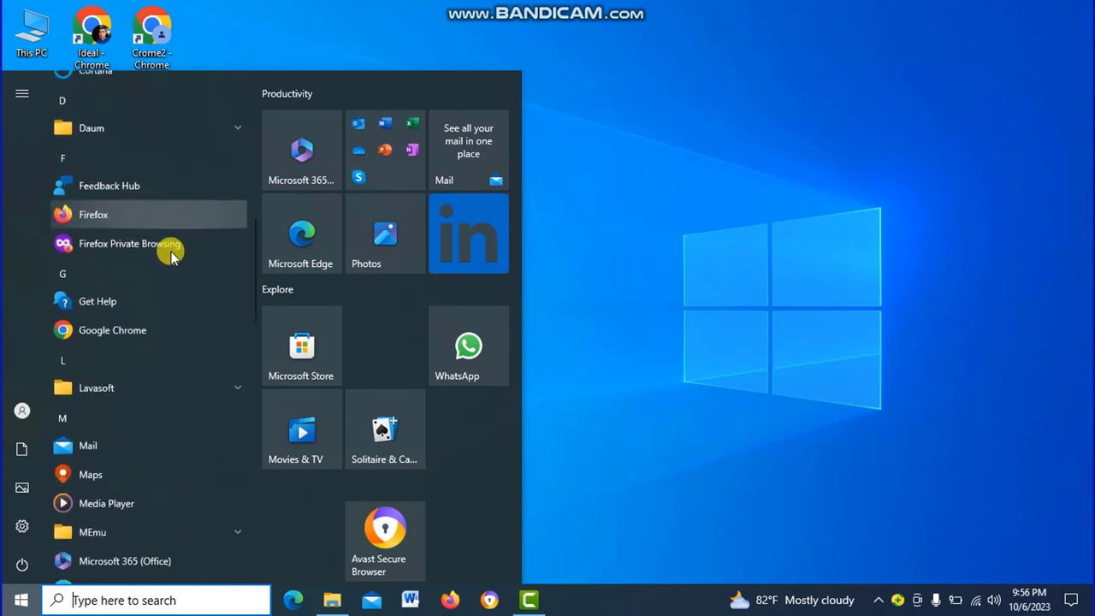
pyautogui.scroll(-1, 171, 248)
pyautogui.scroll(-1, 171, 252)
pyautogui.scroll(-1, 180, 259)
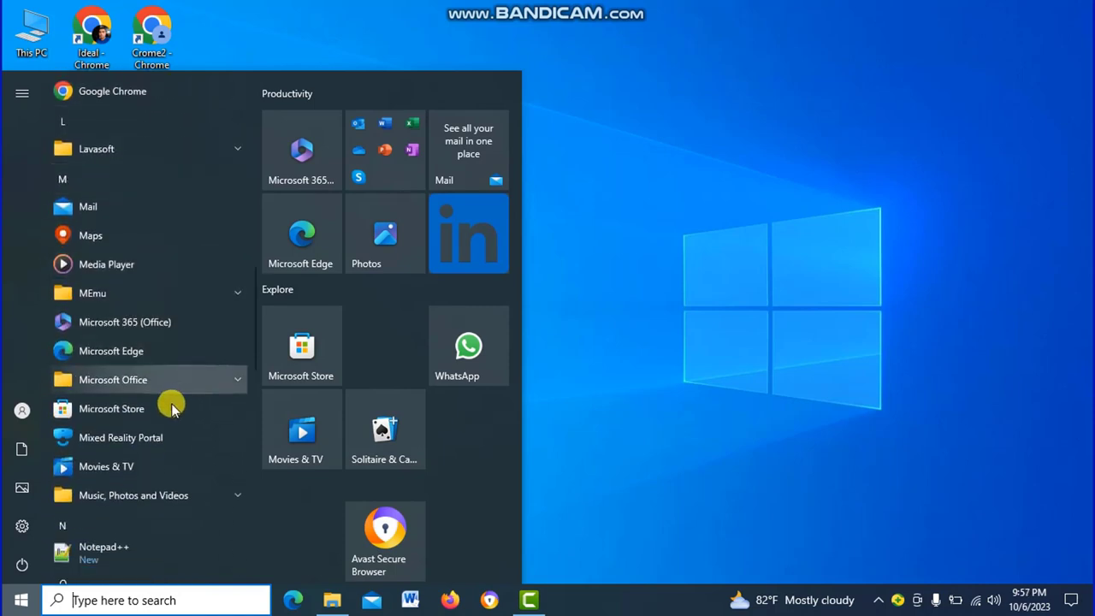
# Expand the Microsoft Office folder and scroll to Microsoft Word 2010.
pyautogui.click(140, 382)
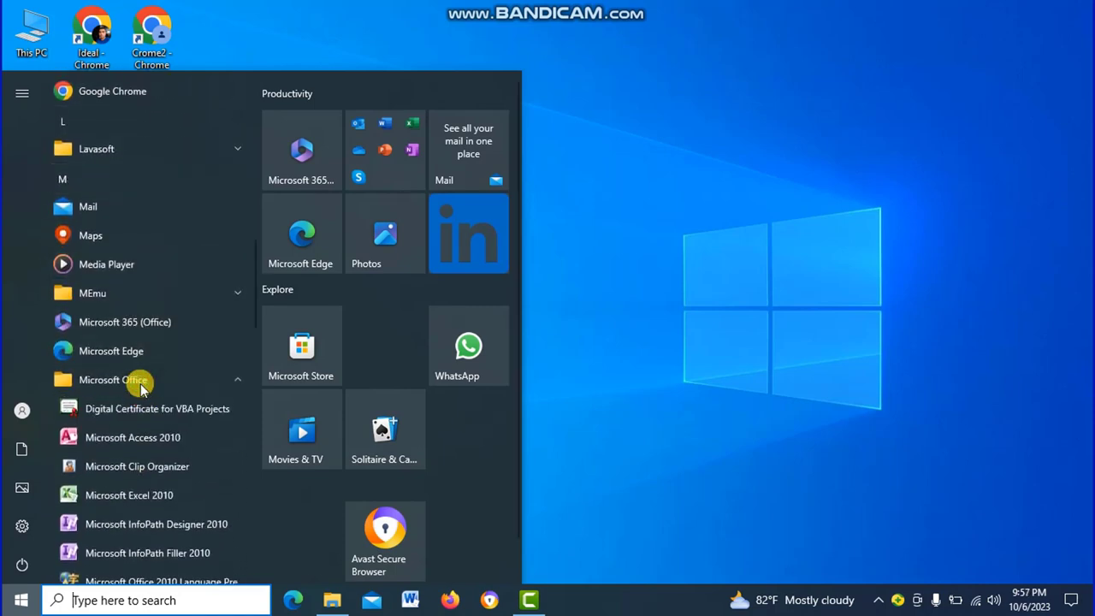
pyautogui.scroll(-2, 141, 386)
pyautogui.scroll(-1, 143, 388)
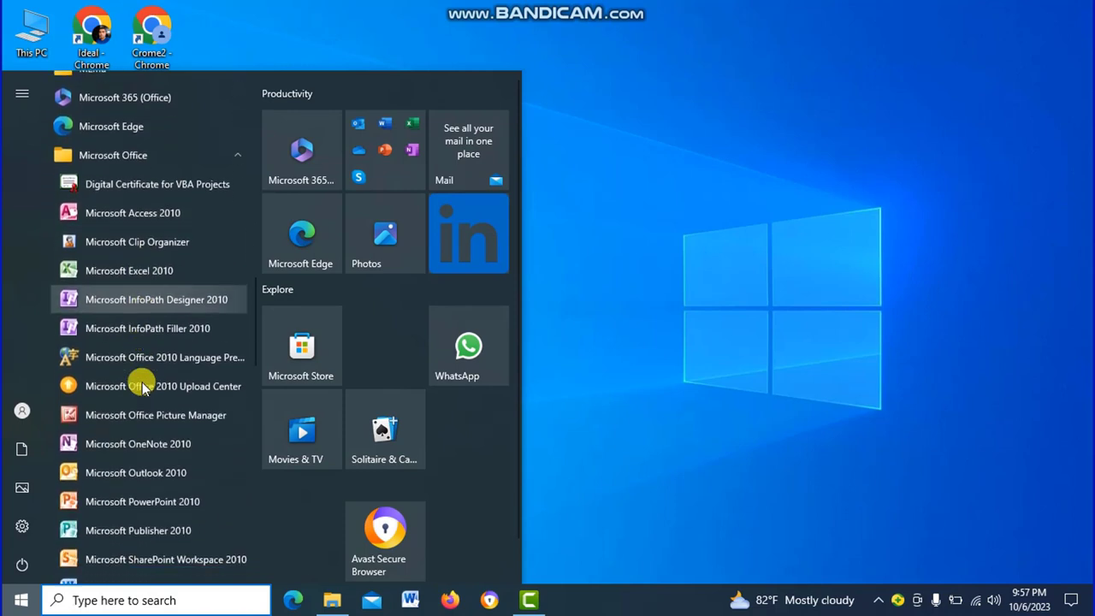
pyautogui.scroll(-1, 141, 384)
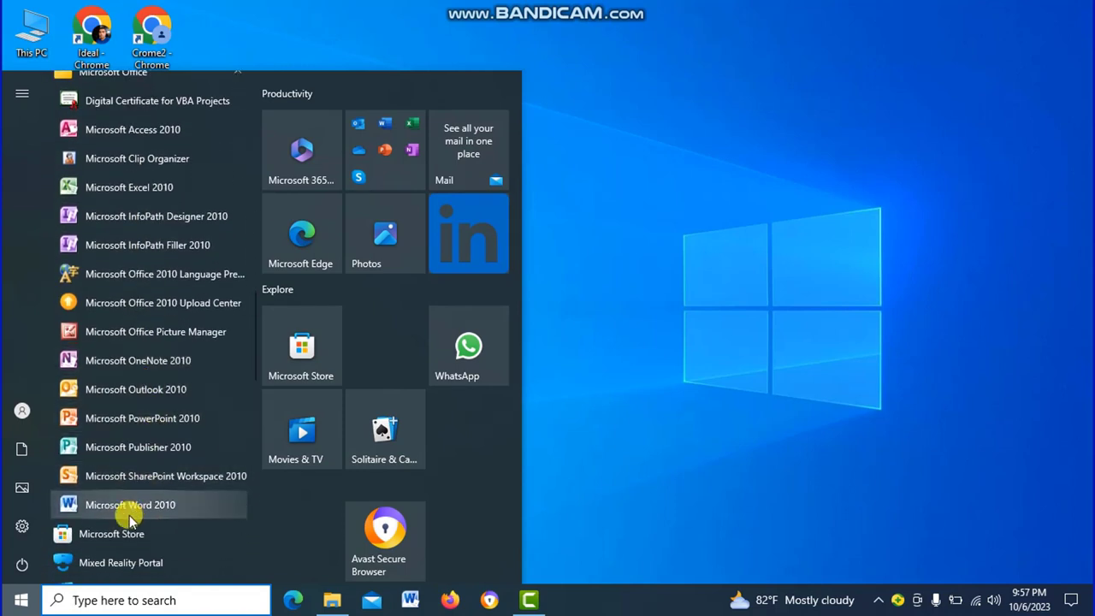
# Launch Word 2010 from the Start menu and close it, then open and close the desktop Word document.
pyautogui.click(130, 513)
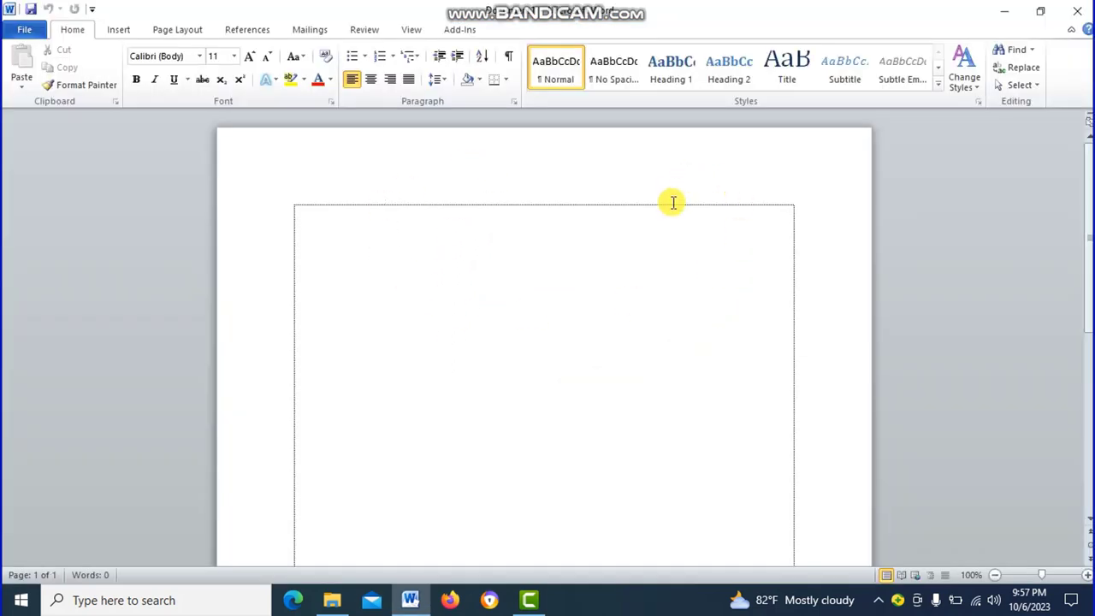
pyautogui.click(1075, 13)
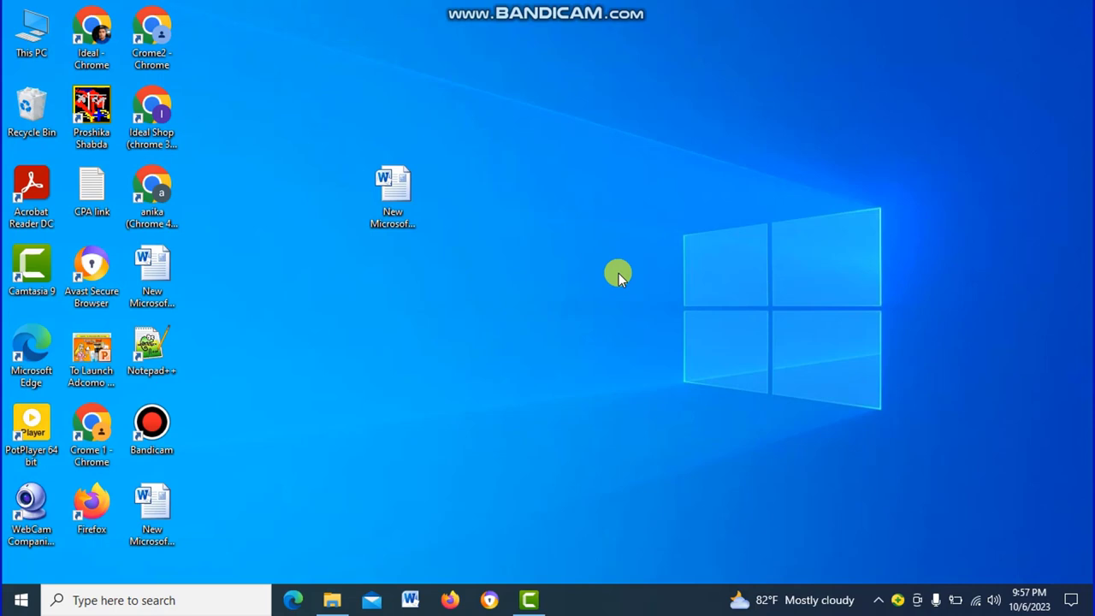
pyautogui.doubleClick(393, 186)
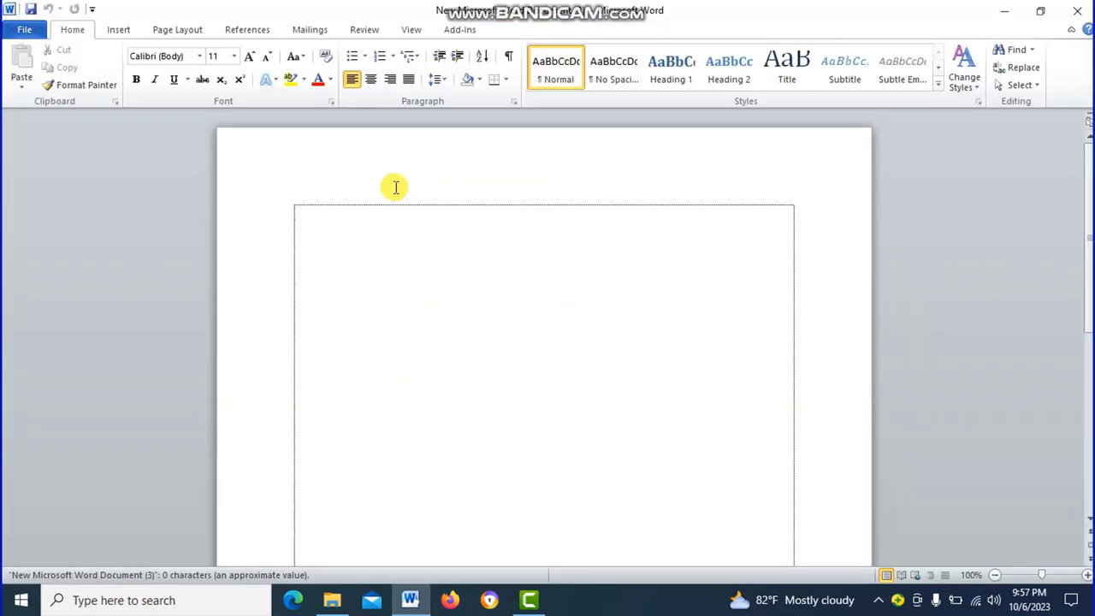
pyautogui.click(1077, 11)
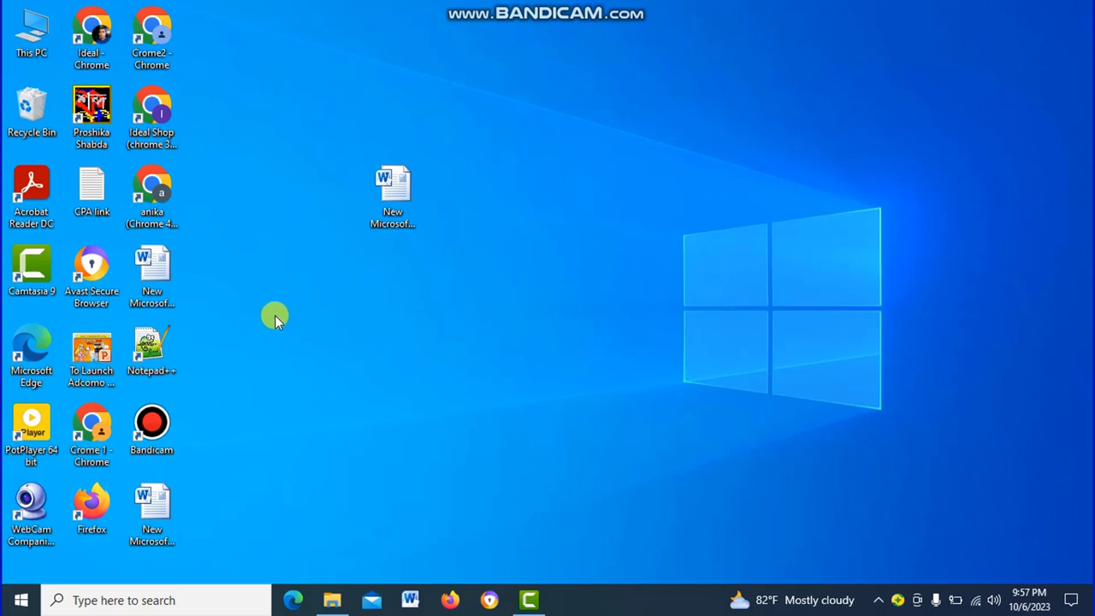
pyautogui.doubleClick(35, 35)
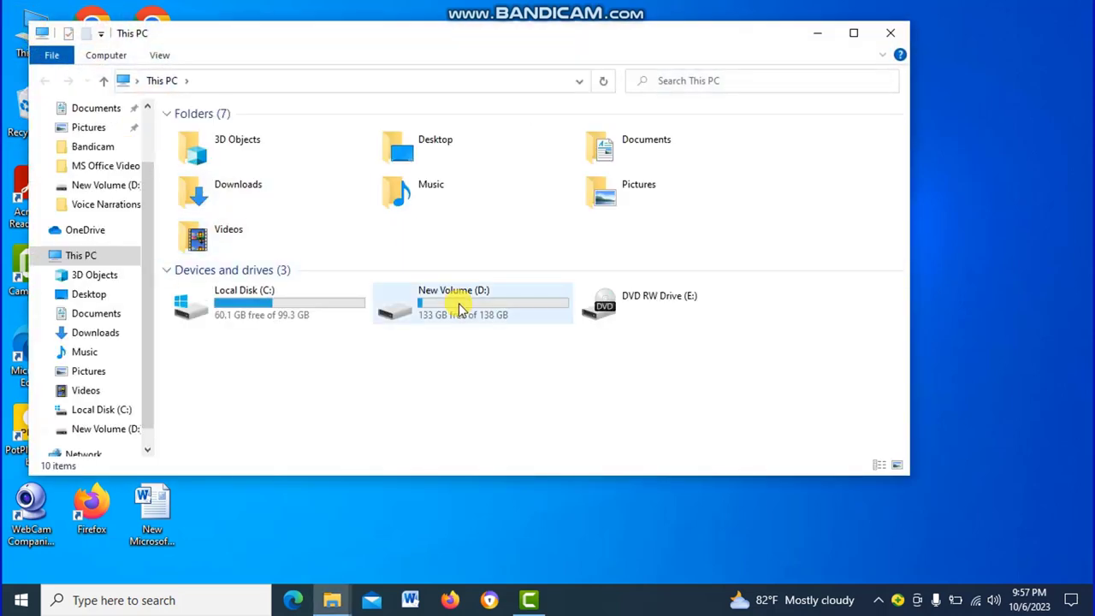
pyautogui.doubleClick(460, 308)
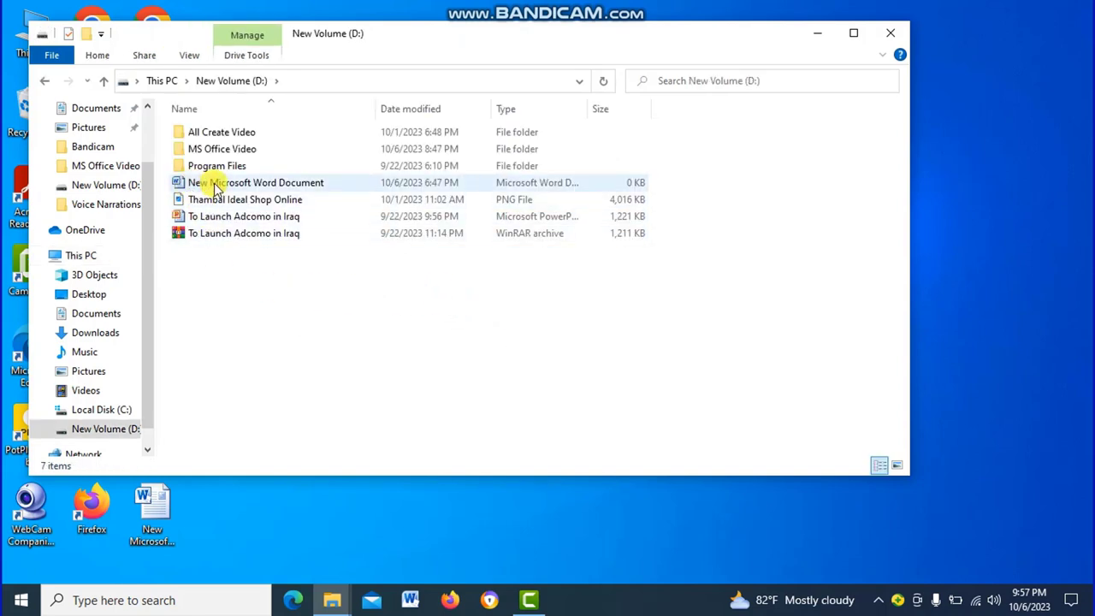
pyautogui.doubleClick(216, 185)
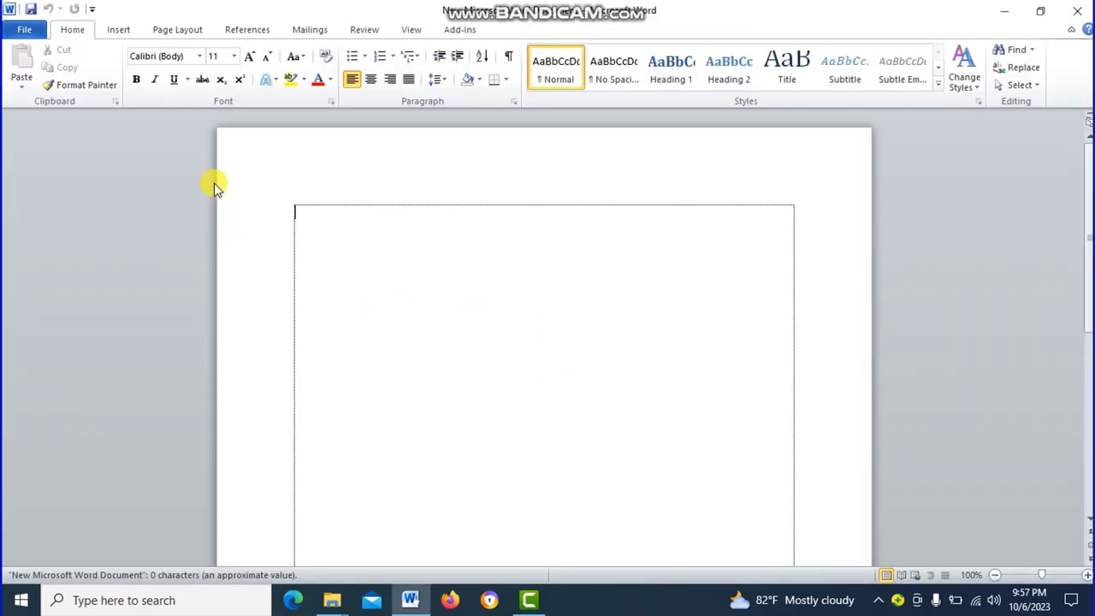
pyautogui.click(1080, 20)
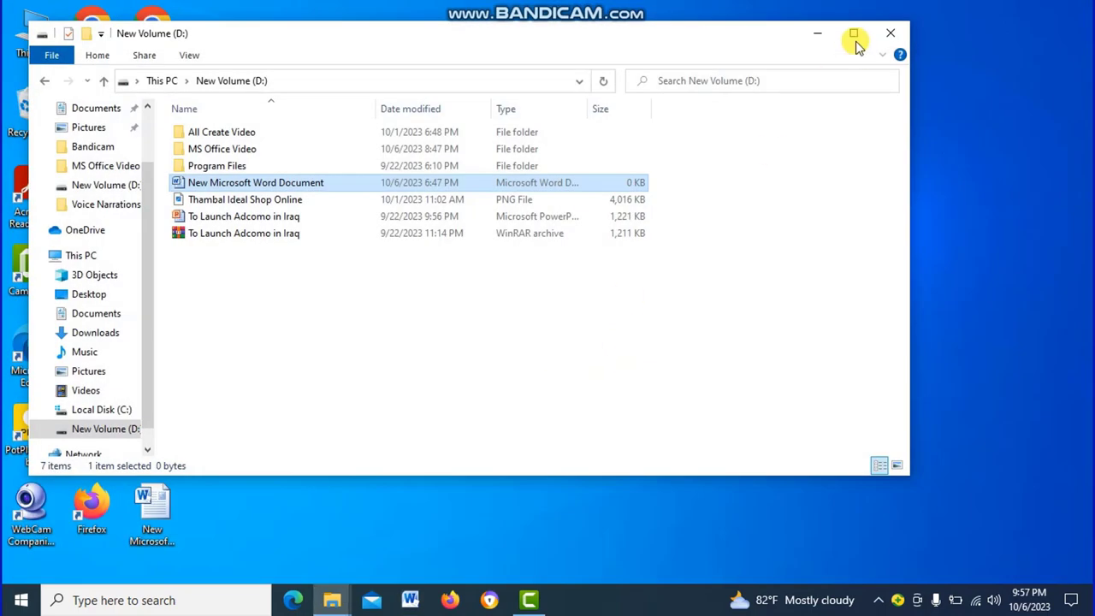
pyautogui.click(887, 32)
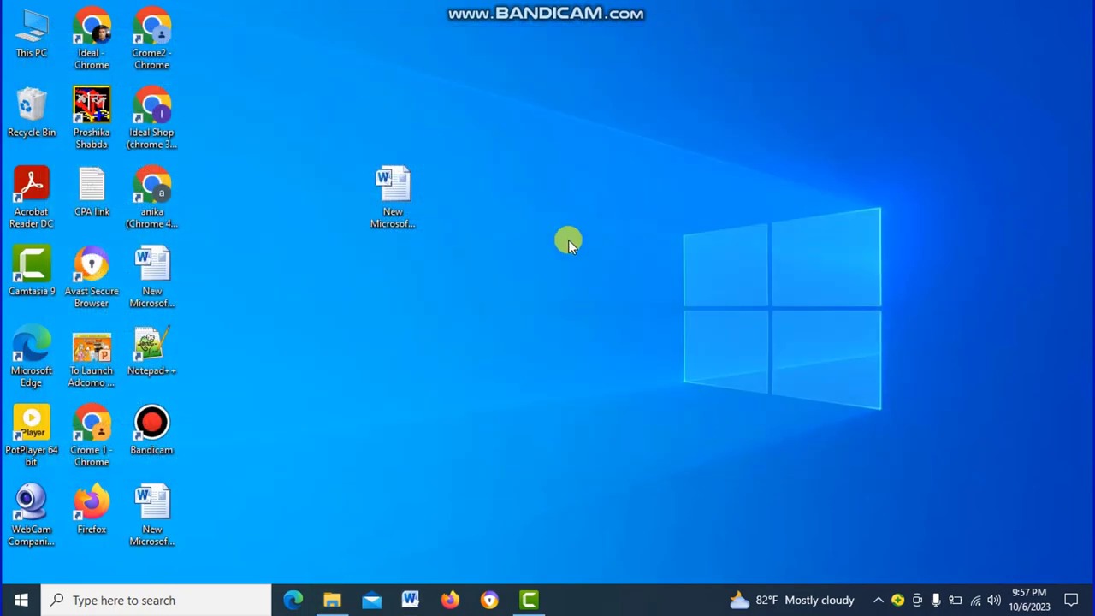
# Create New Microsoft Word Document (4) on the desktop, open it in Word, then close Word.
pyautogui.rightClick(548, 190)
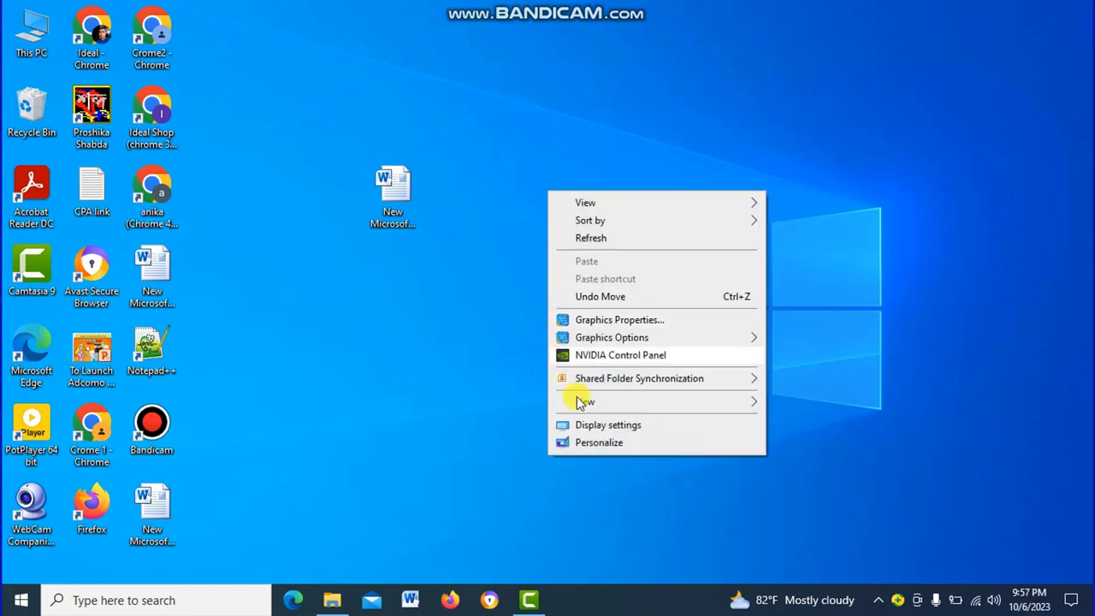
pyautogui.moveTo(580, 402)
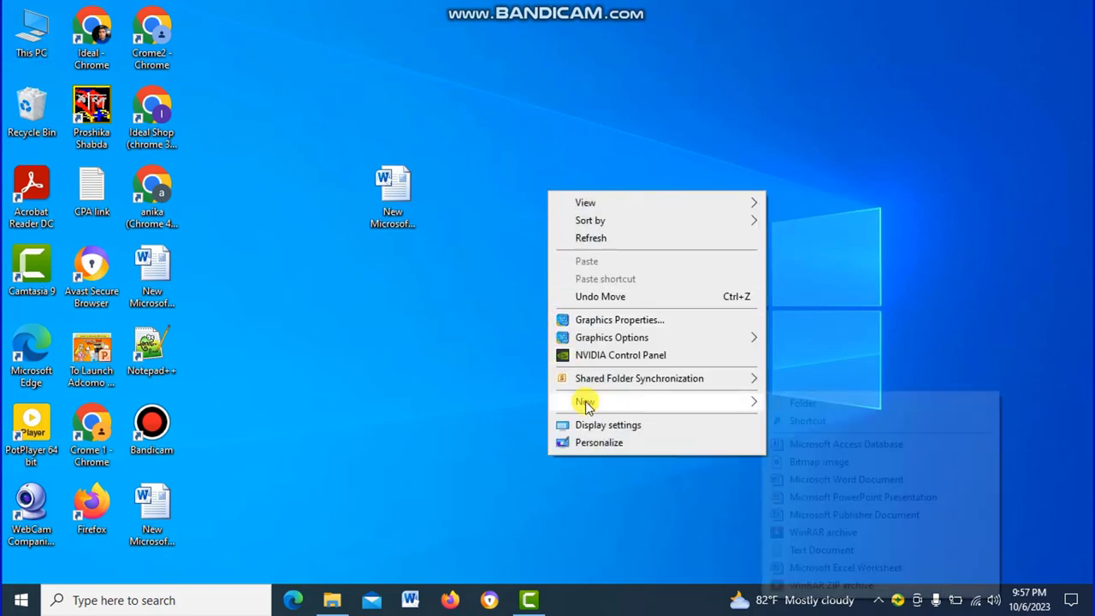
pyautogui.click(816, 484)
pyautogui.press('Return')
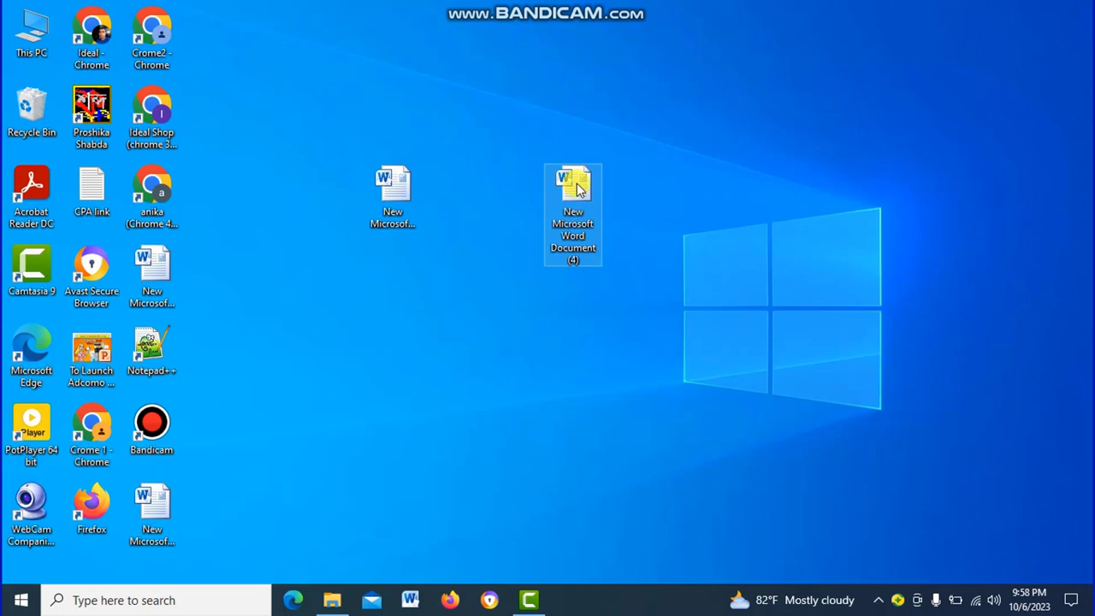
pyautogui.doubleClick(578, 188)
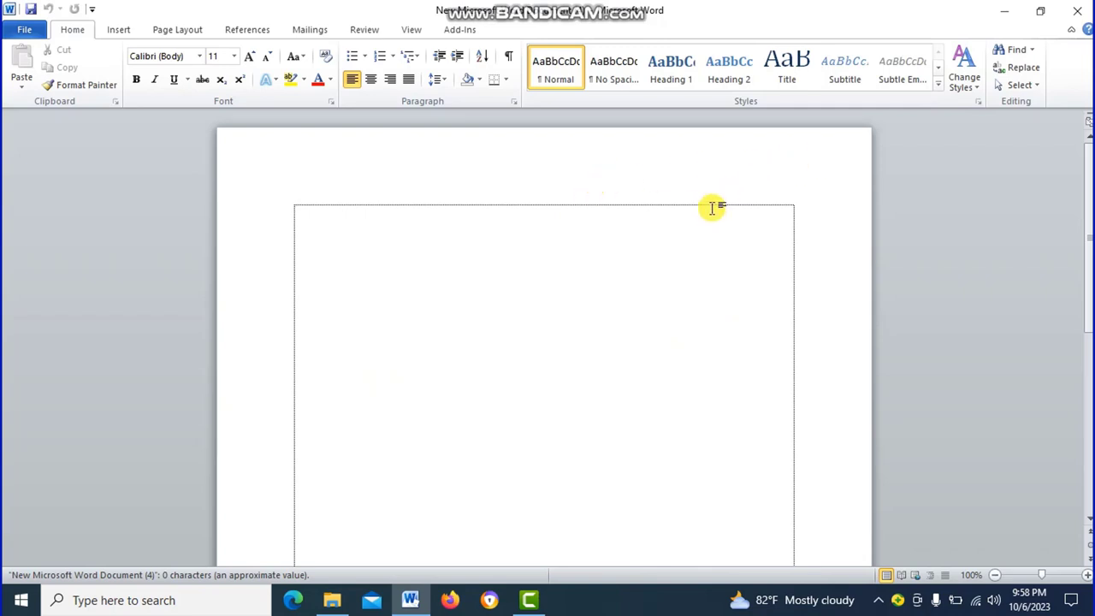
pyautogui.click(1077, 10)
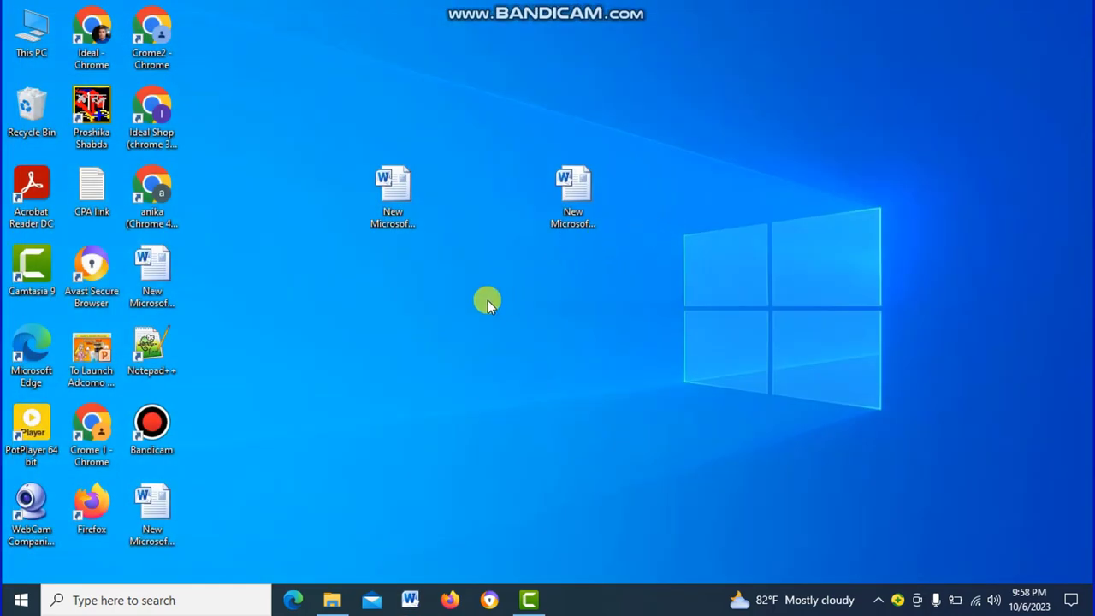
pyautogui.doubleClick(578, 186)
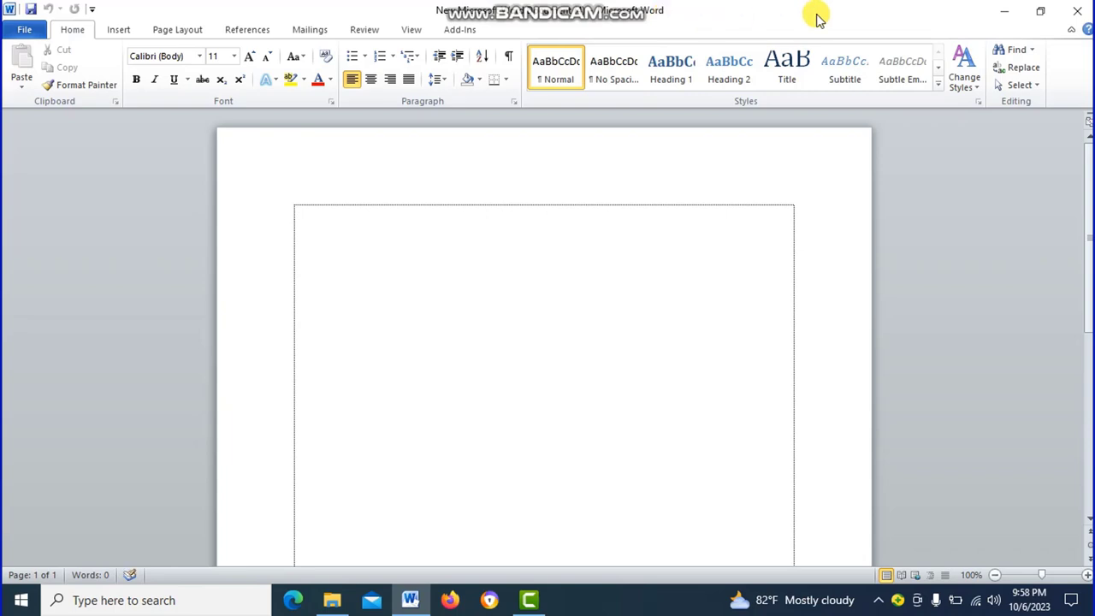
pyautogui.click(1008, 15)
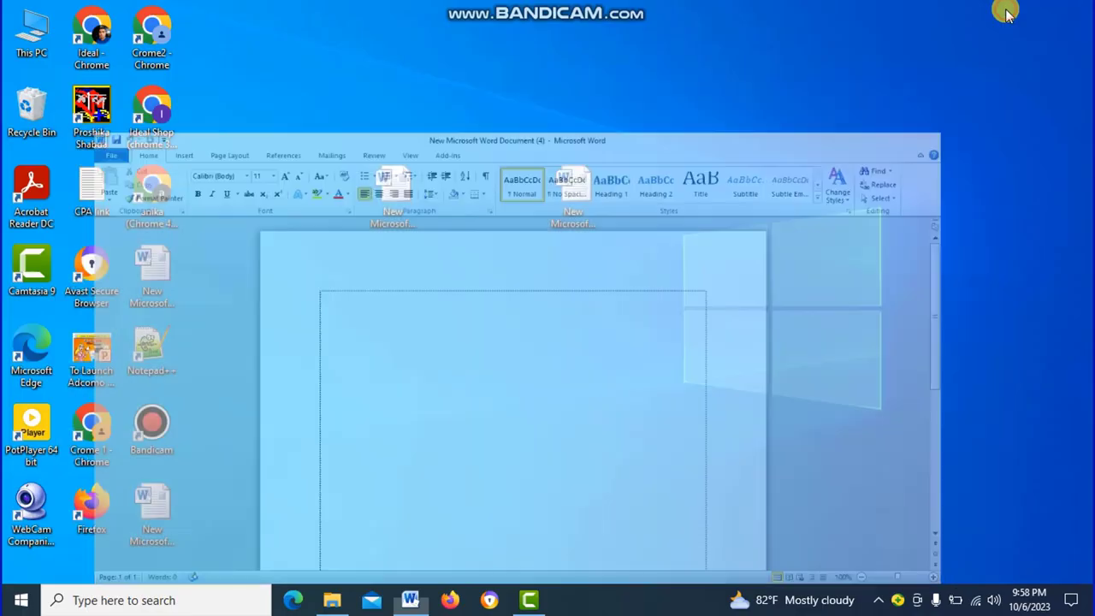
pyautogui.click(411, 600)
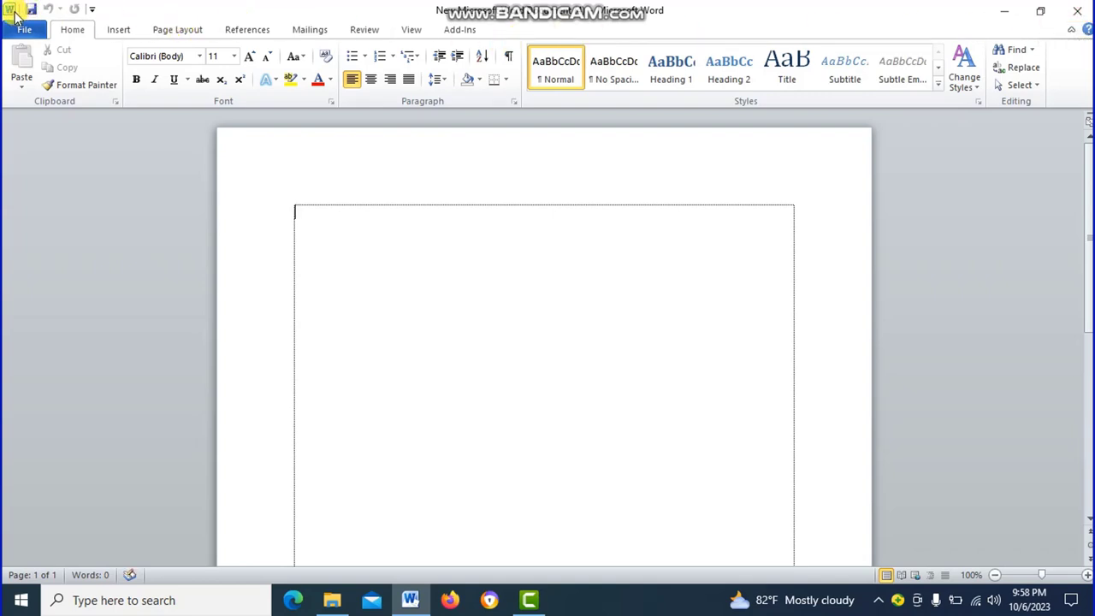
pyautogui.click(94, 10)
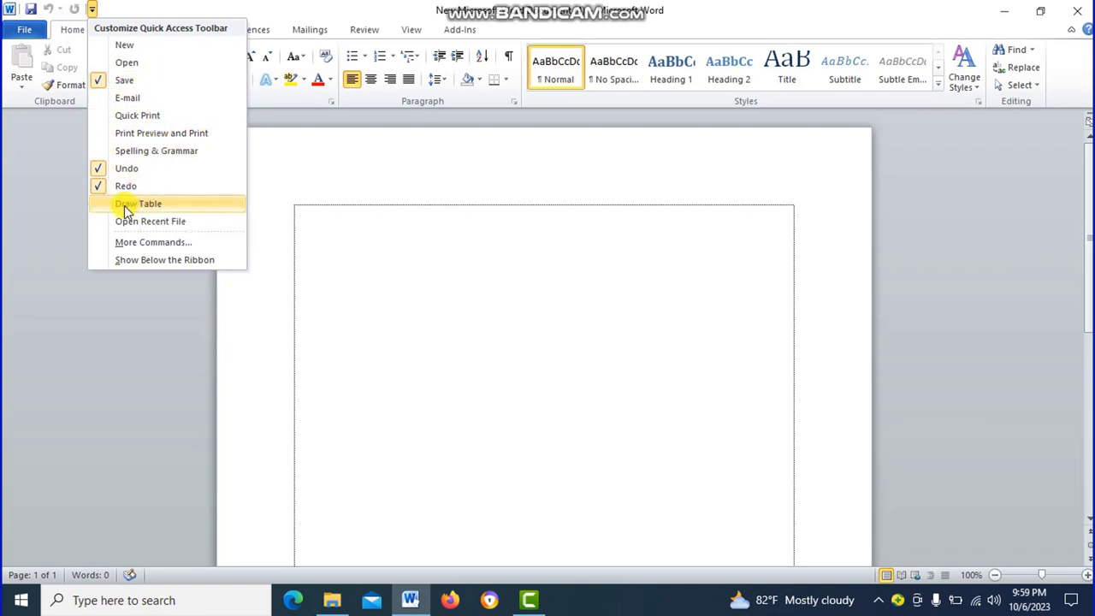
pyautogui.click(124, 206)
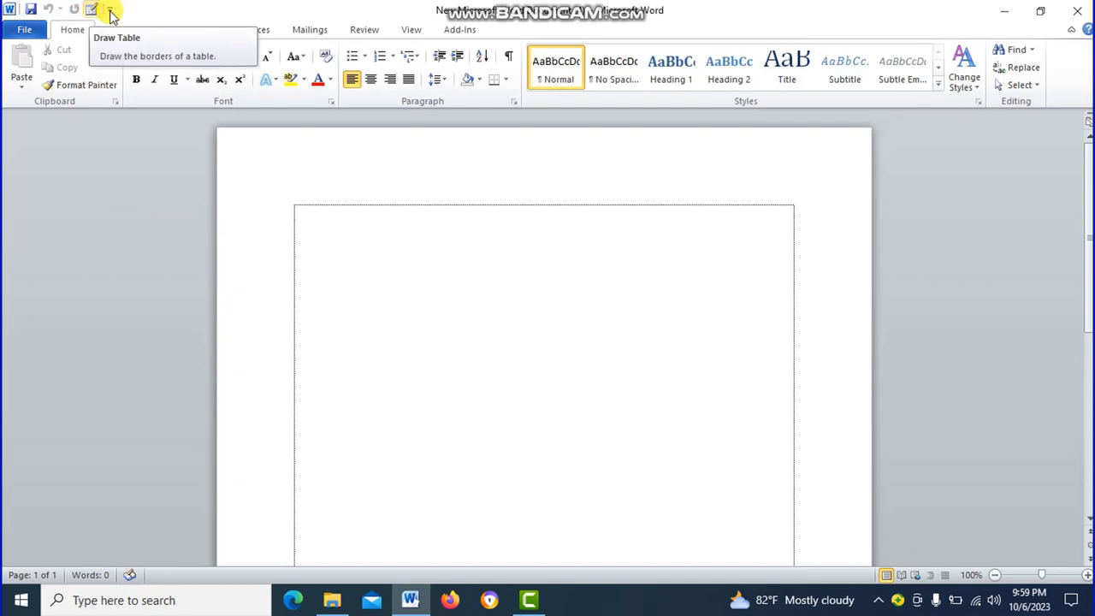
pyautogui.click(109, 10)
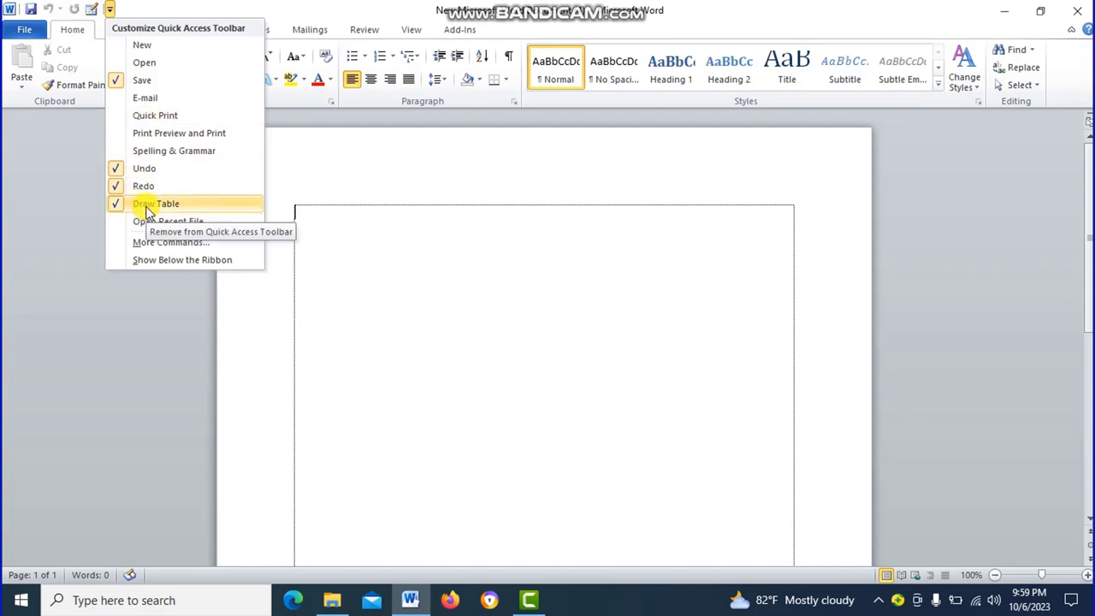
pyautogui.click(146, 208)
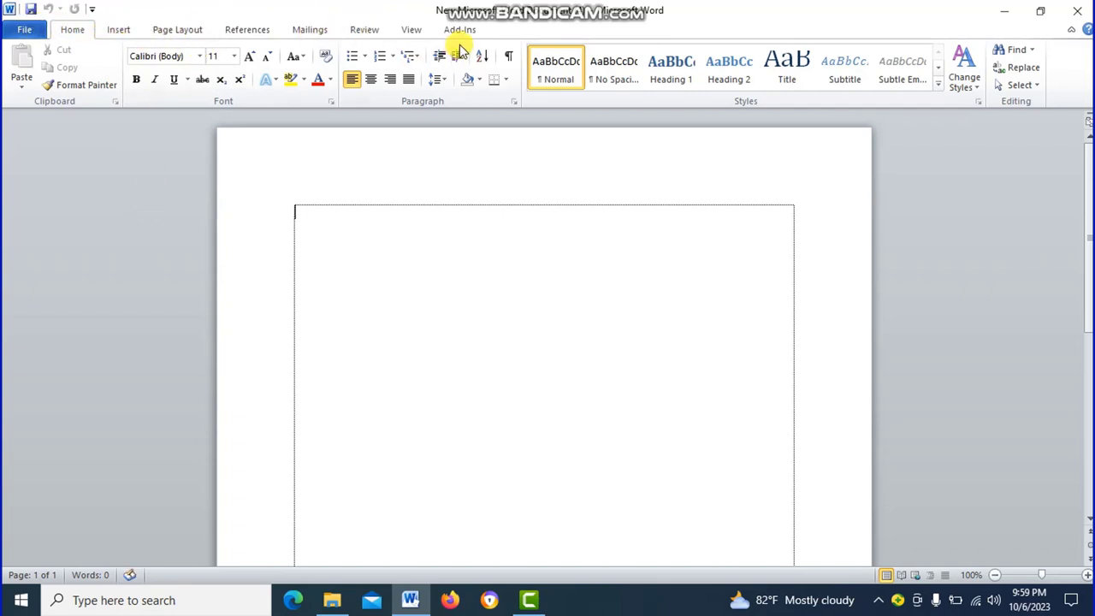
pyautogui.click(26, 33)
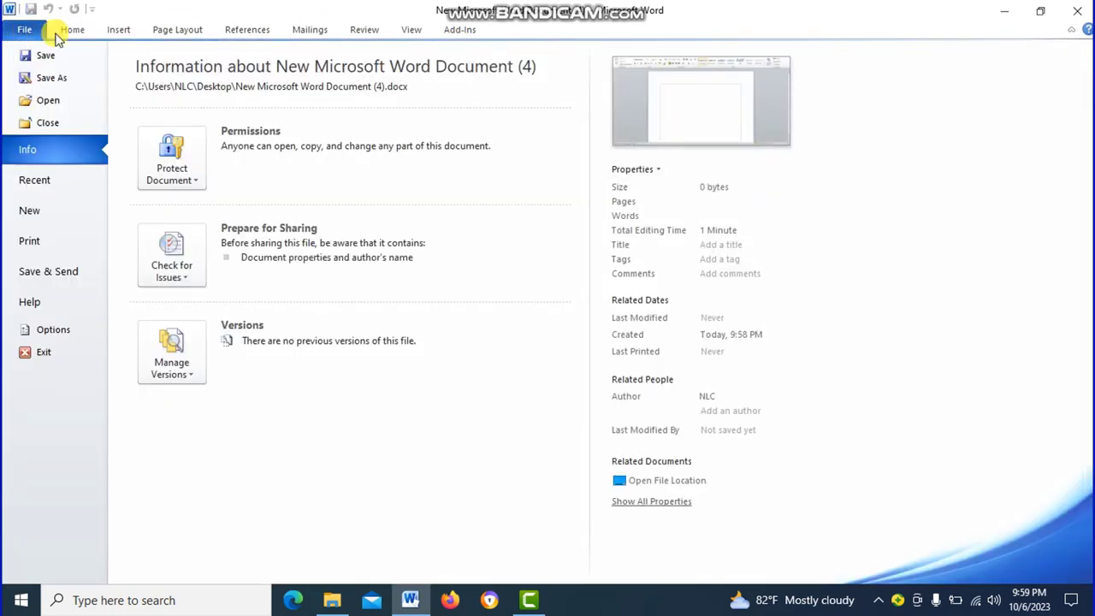
pyautogui.click(77, 32)
pyautogui.click(116, 31)
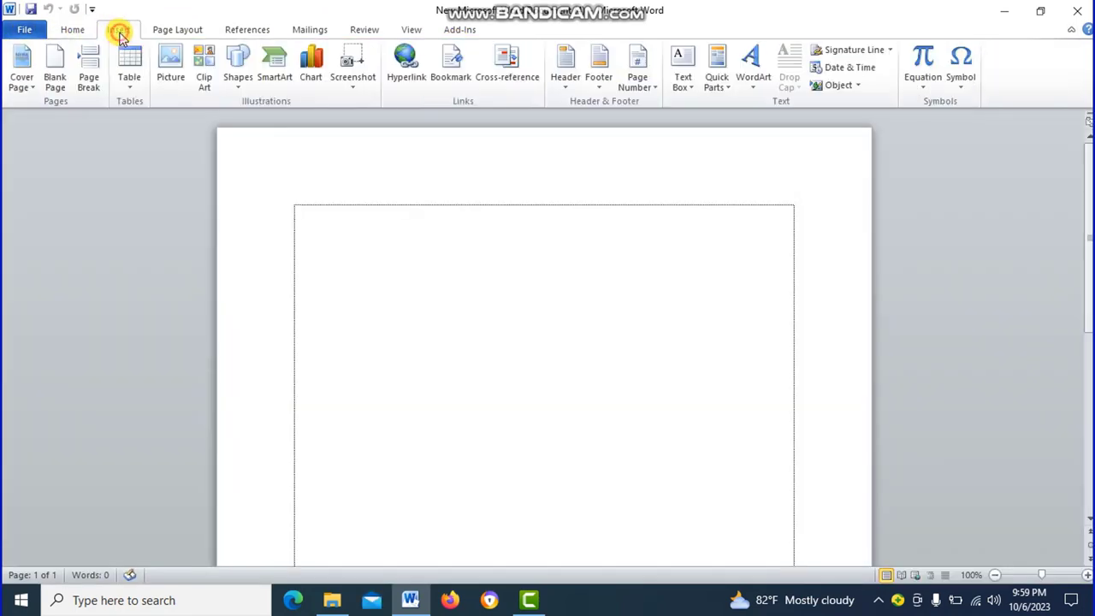
pyautogui.click(182, 32)
pyautogui.click(240, 34)
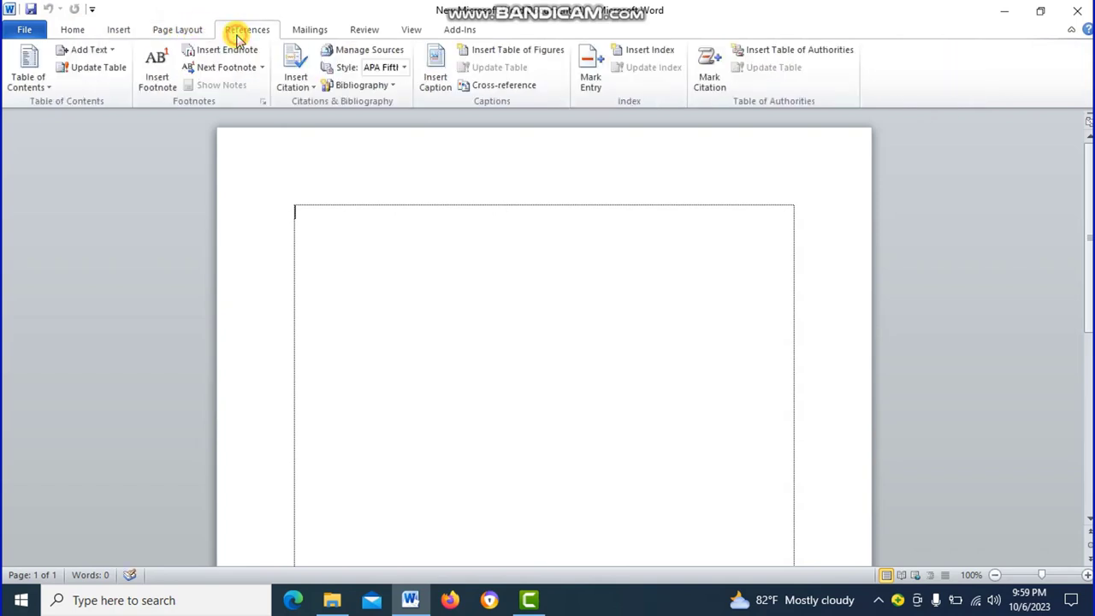
pyautogui.click(311, 33)
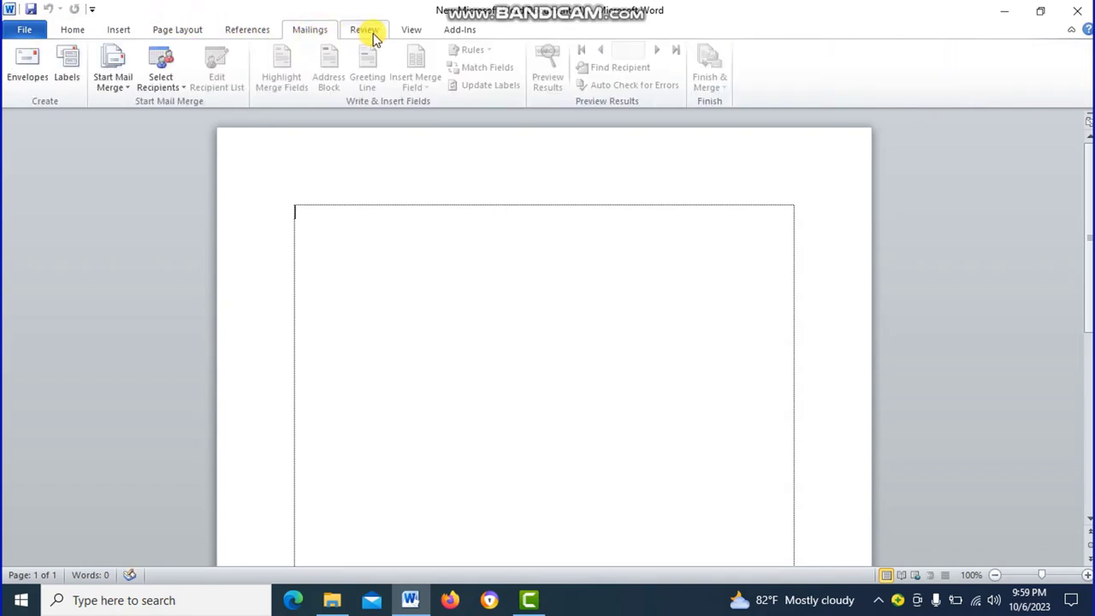
pyautogui.click(373, 34)
pyautogui.click(409, 31)
pyautogui.click(456, 32)
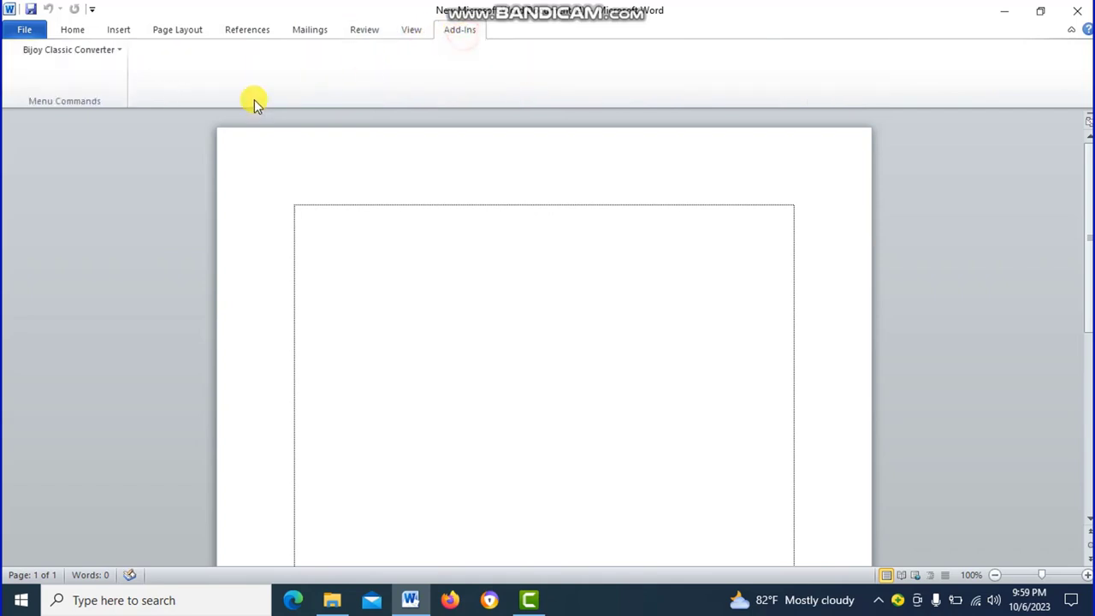
pyautogui.click(25, 35)
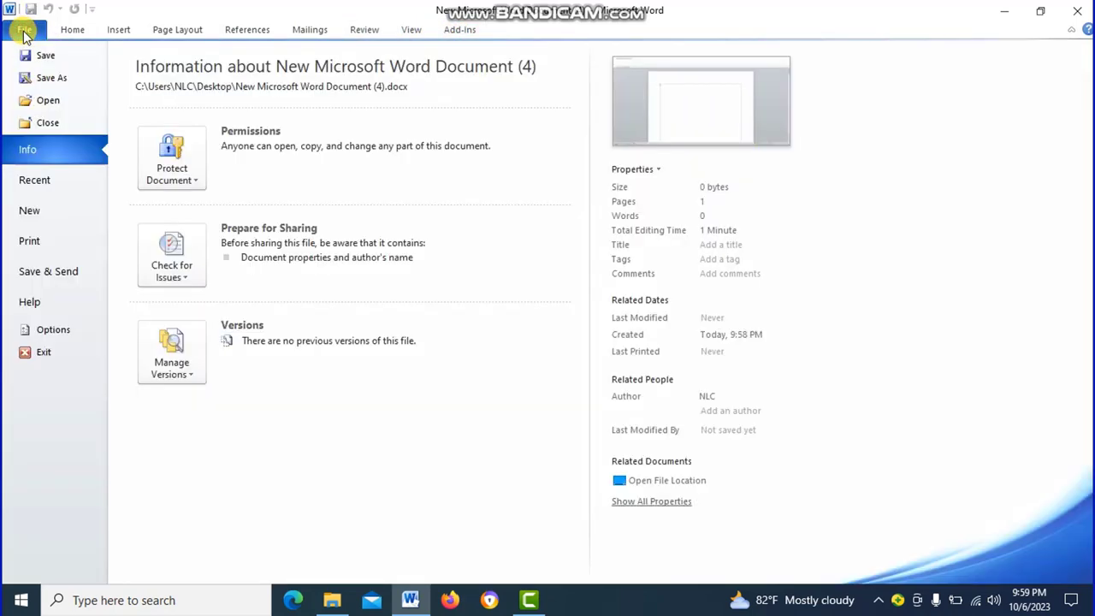
pyautogui.click(68, 32)
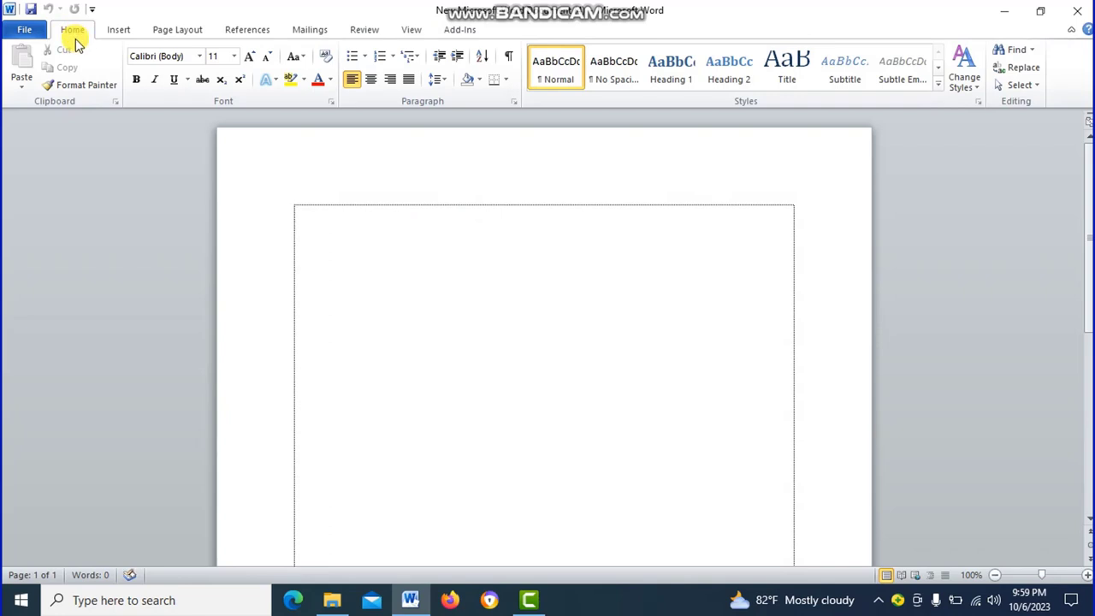
# Turn on Format Painter, then view the Insert and Page Layout ribbon commands.
pyautogui.click(84, 88)
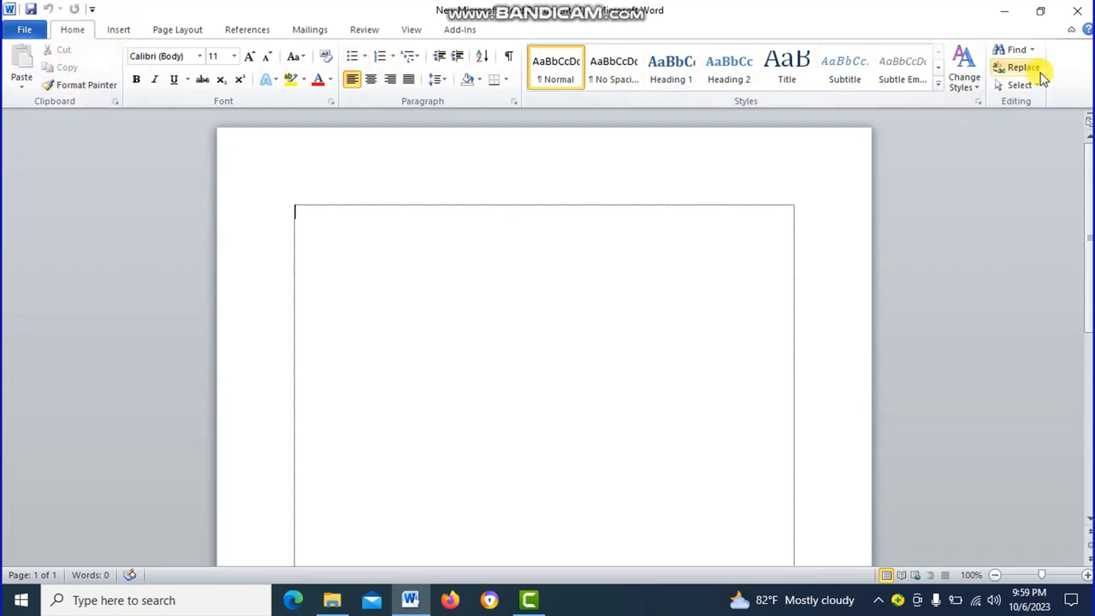
pyautogui.click(120, 30)
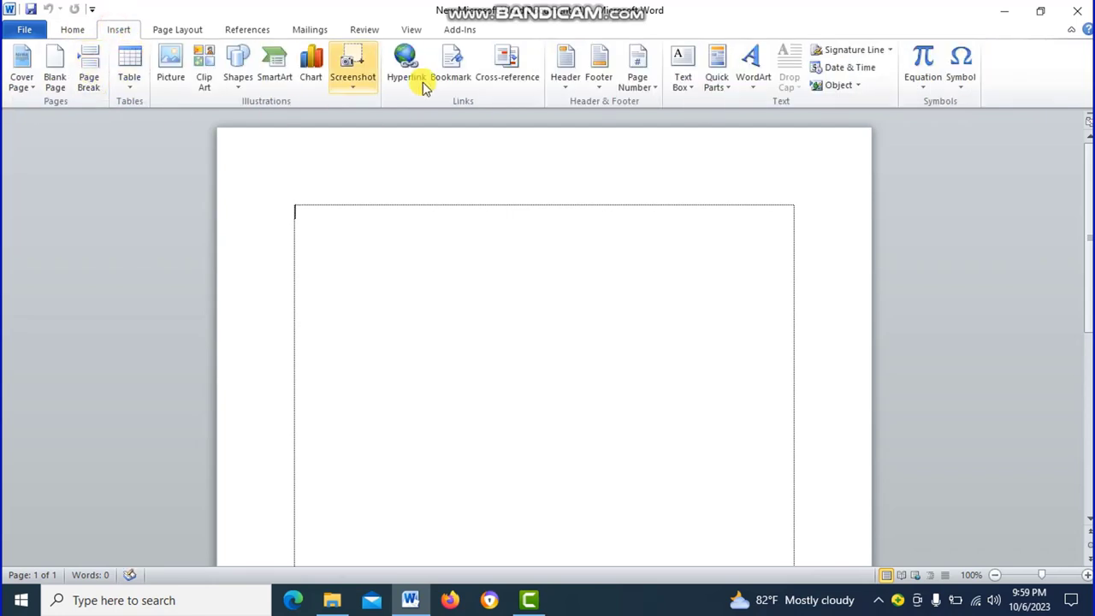
pyautogui.click(176, 25)
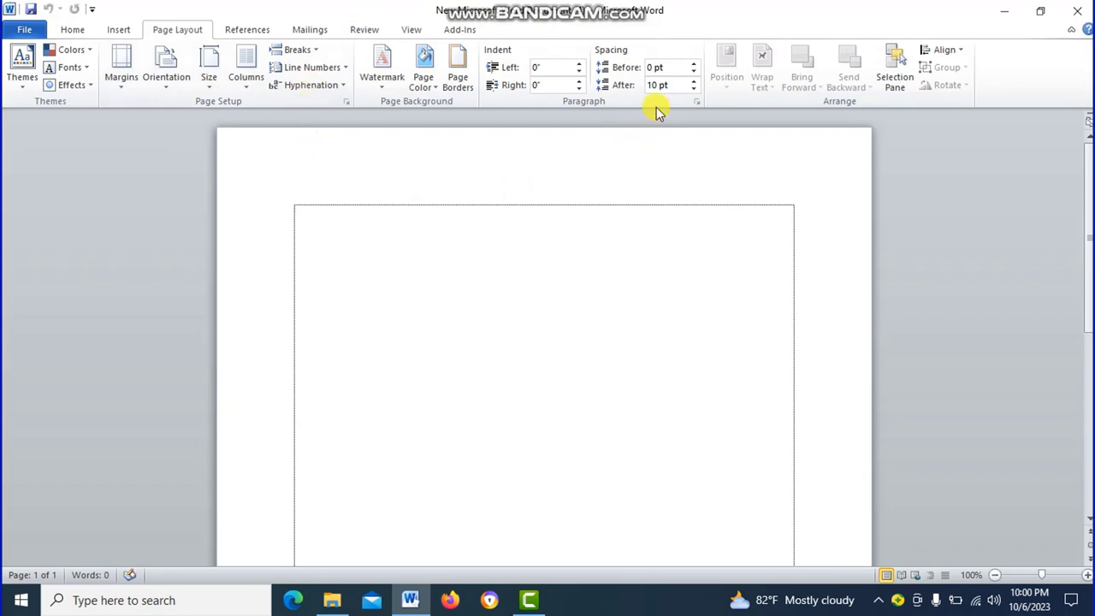
pyautogui.click(407, 250)
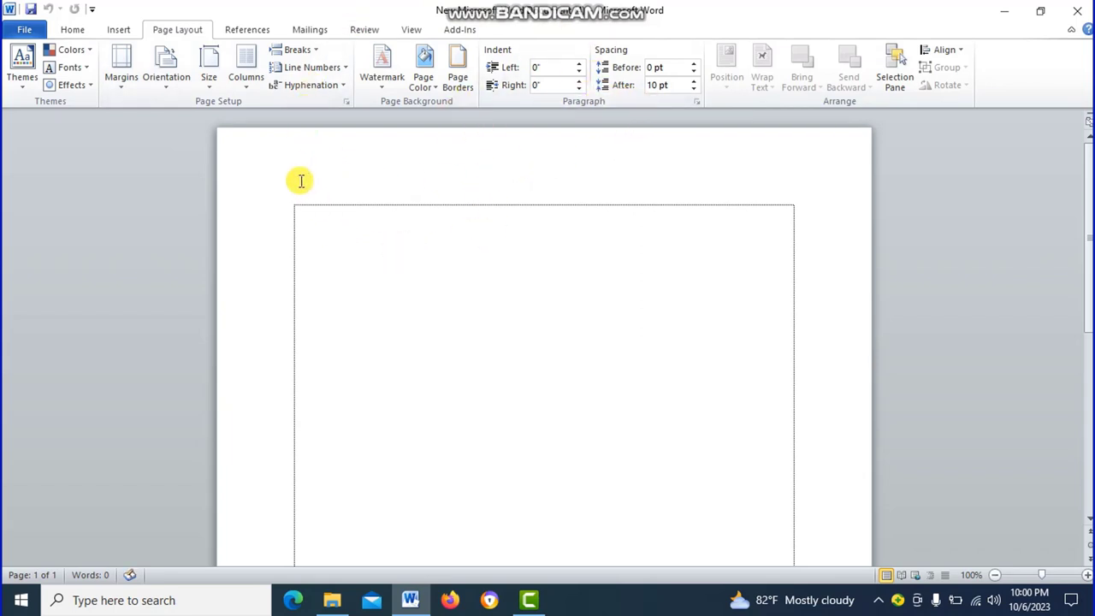
pyautogui.scroll(-2, 428, 188)
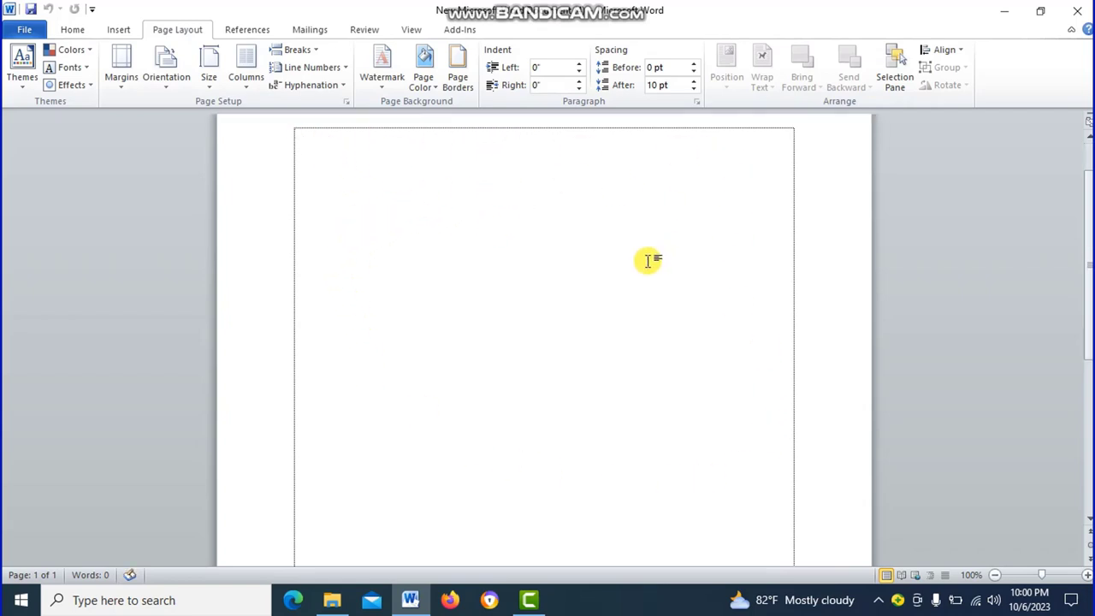
pyautogui.scroll(2, 616, 237)
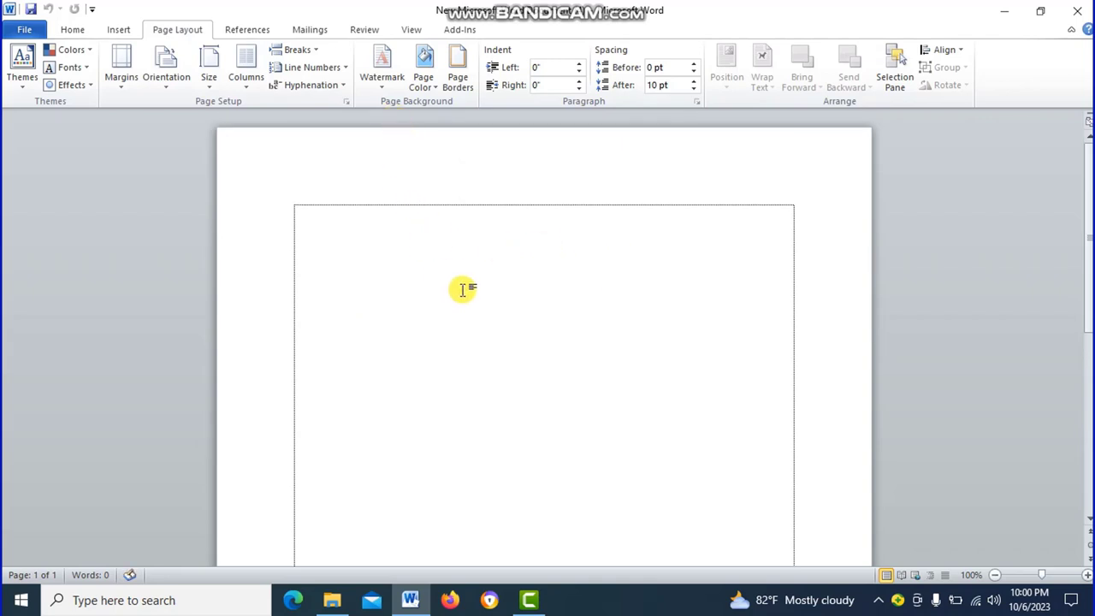
pyautogui.scroll(-2, 432, 257)
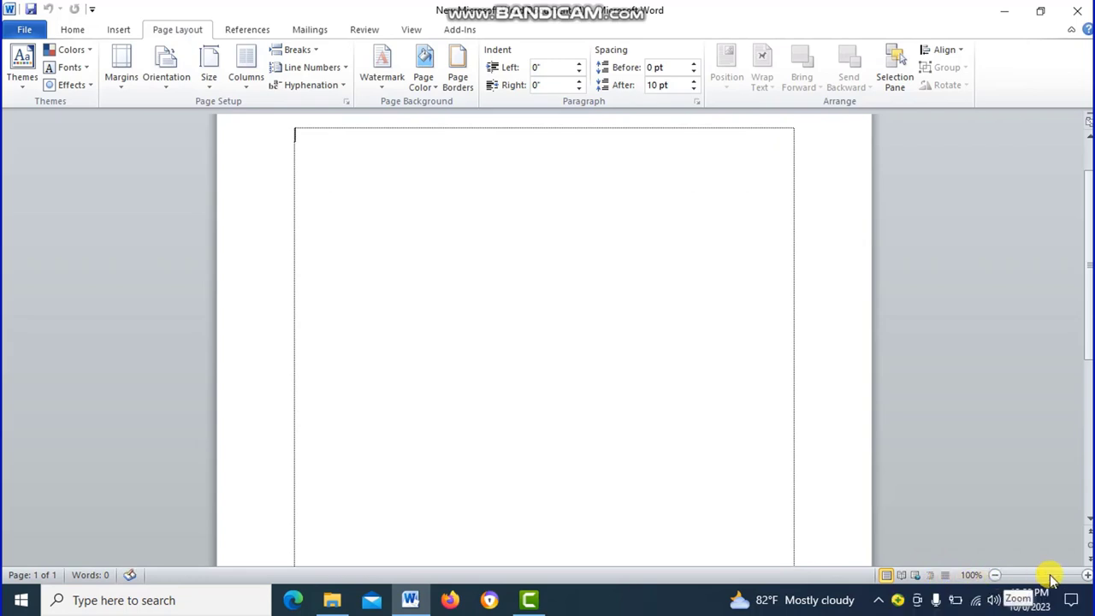
pyautogui.moveTo(1043, 577)
pyautogui.mouseDown()
pyautogui.moveTo(1058, 578)
pyautogui.moveTo(1042, 577)
pyautogui.mouseUp()
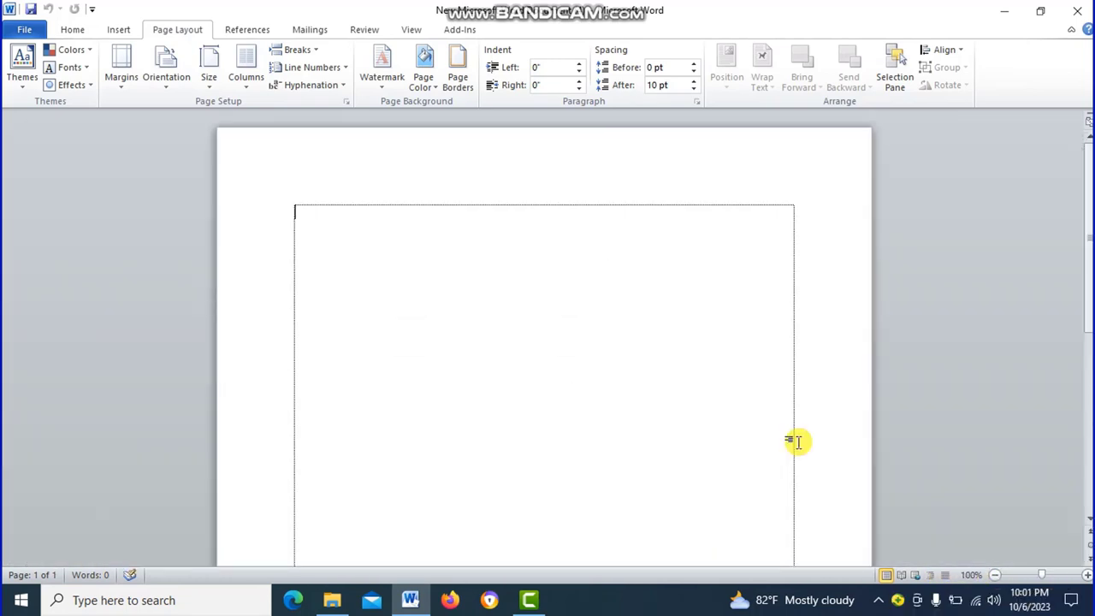